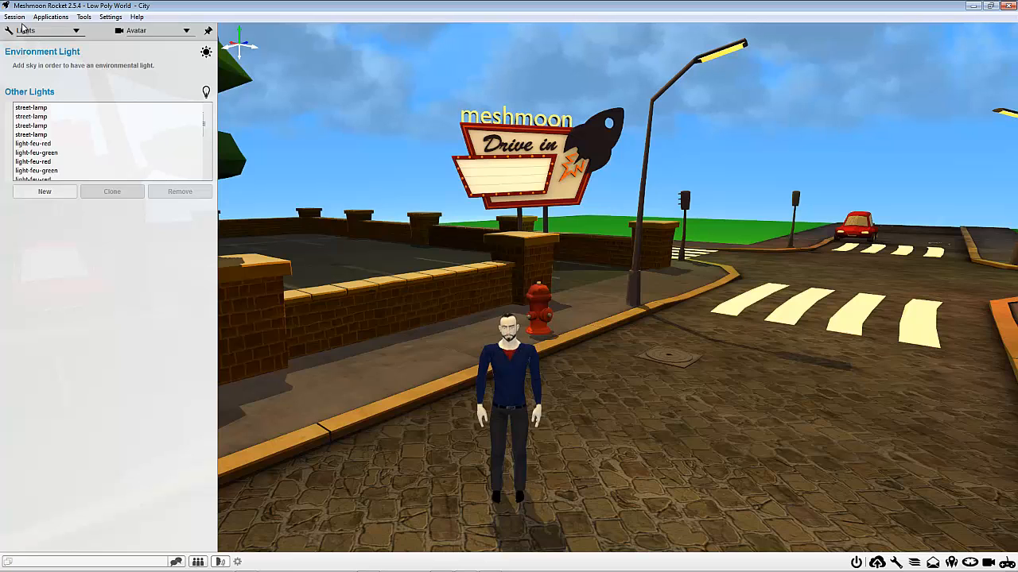
Step: Display the Environment settings, expand the advanced sky options and review the available time modes
click(25, 31)
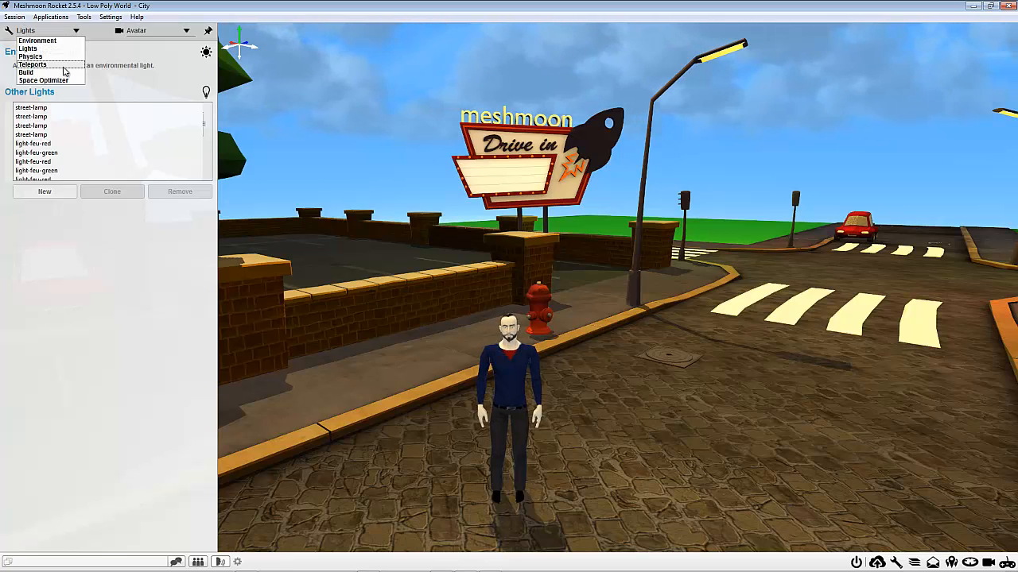
click(45, 67)
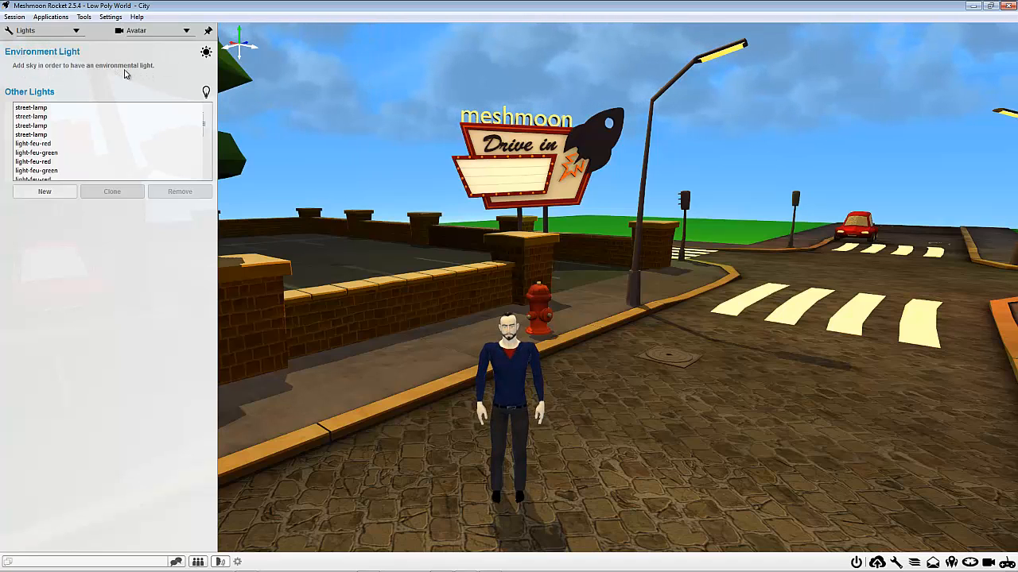
click(40, 32)
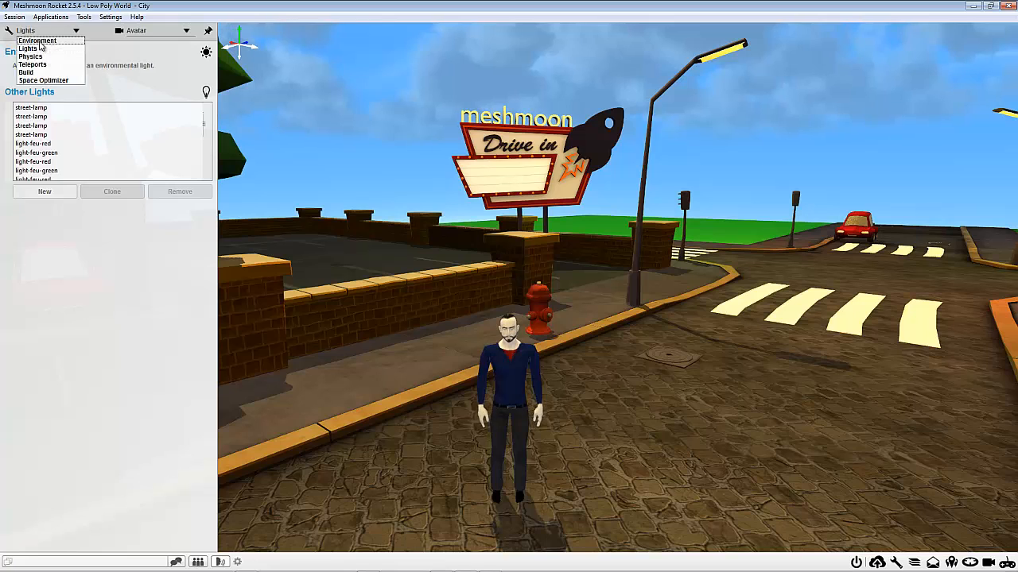
click(38, 41)
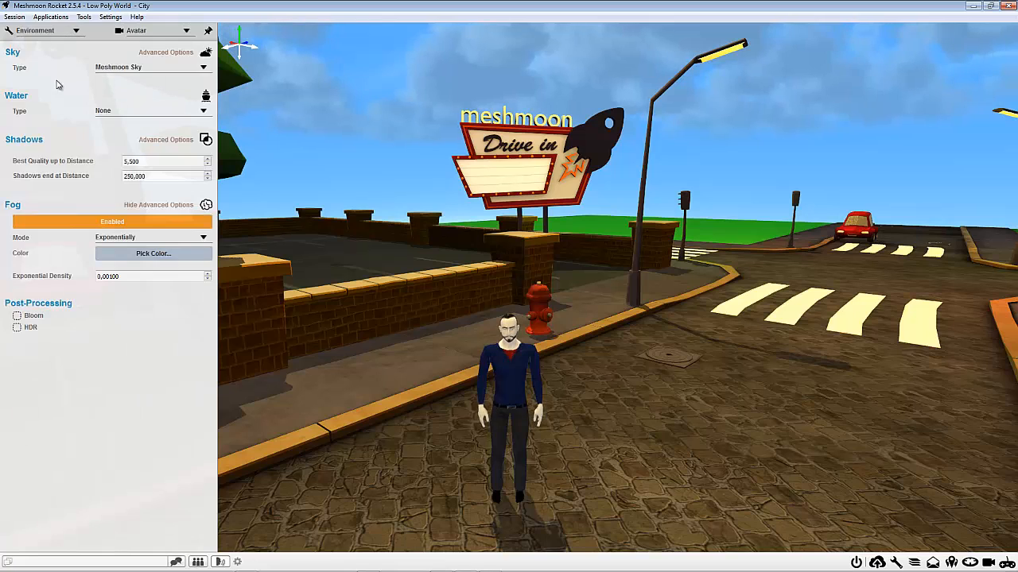
click(162, 53)
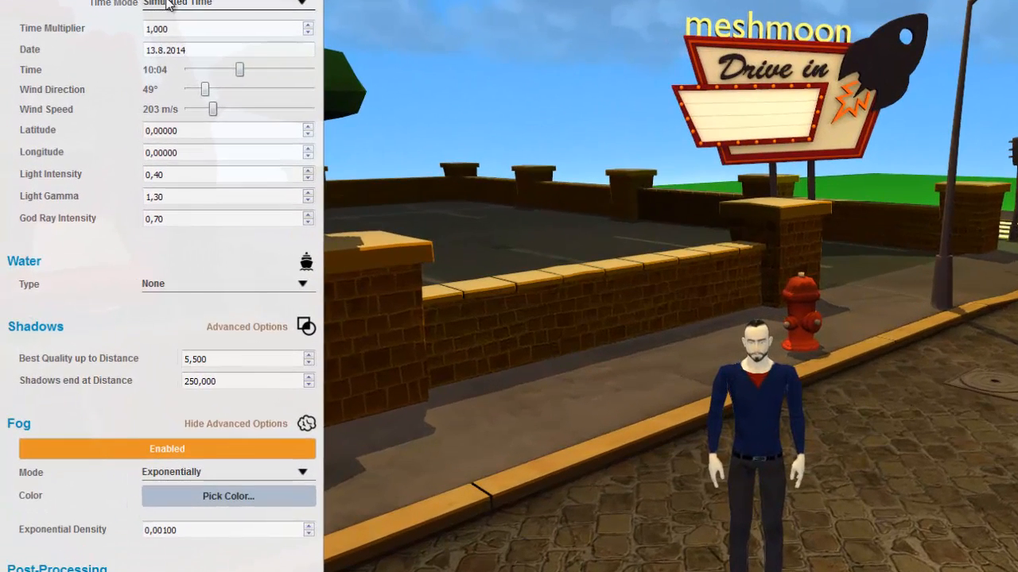
click(168, 4)
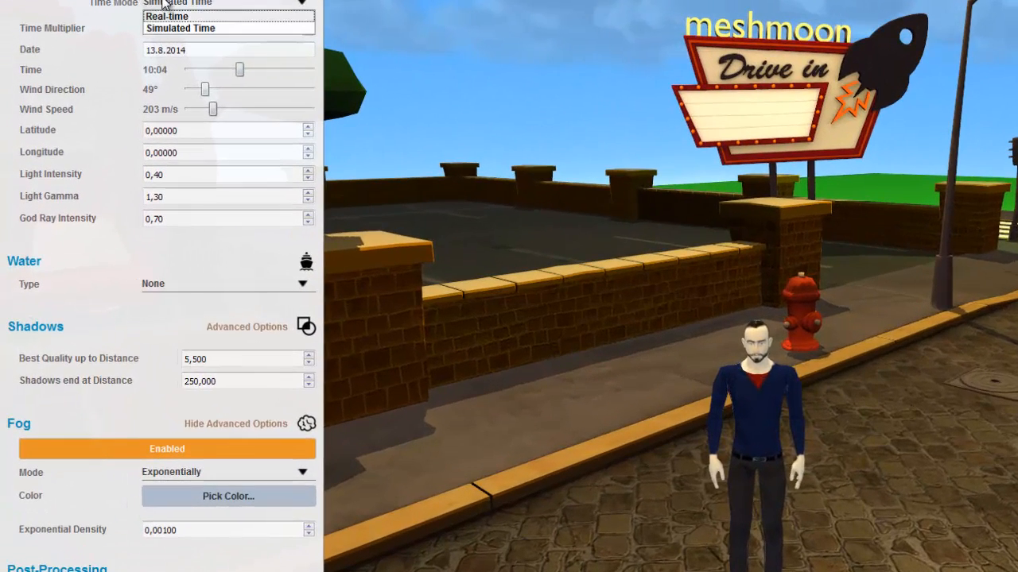
click(117, 22)
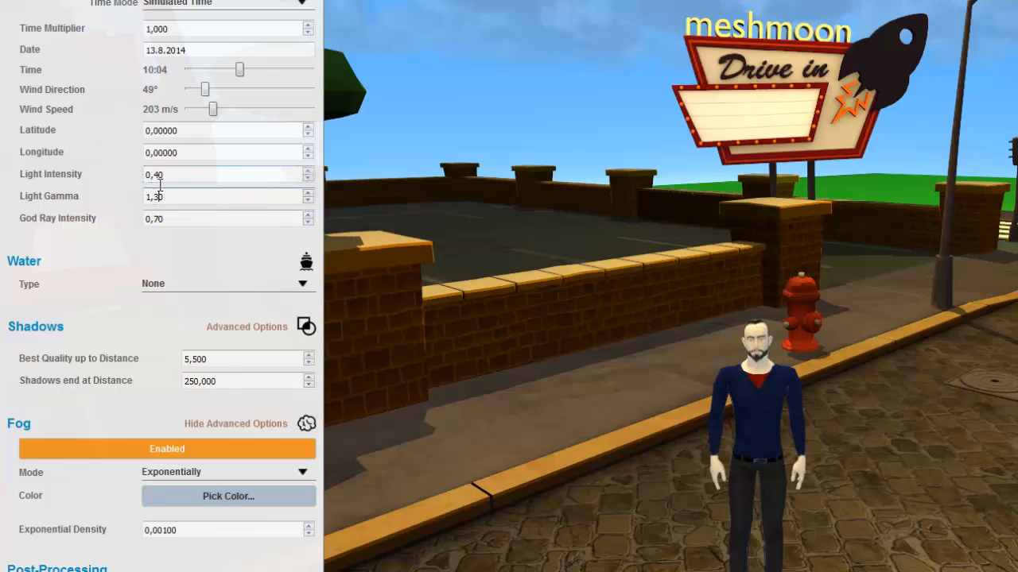
Step: Try sky light intensities of 0,20 and 0,50, and return the value to 0,40
click(178, 217)
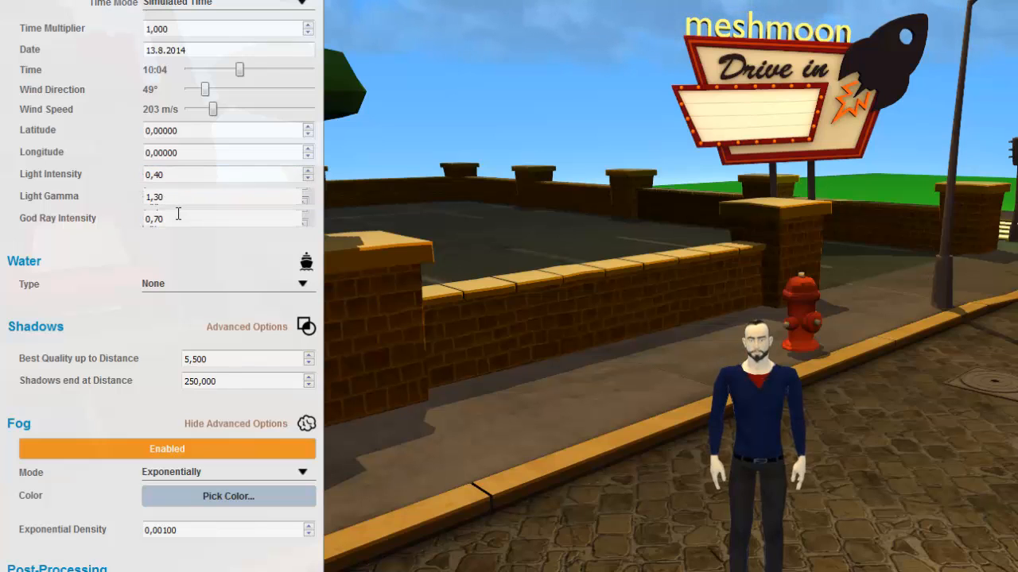
click(187, 176)
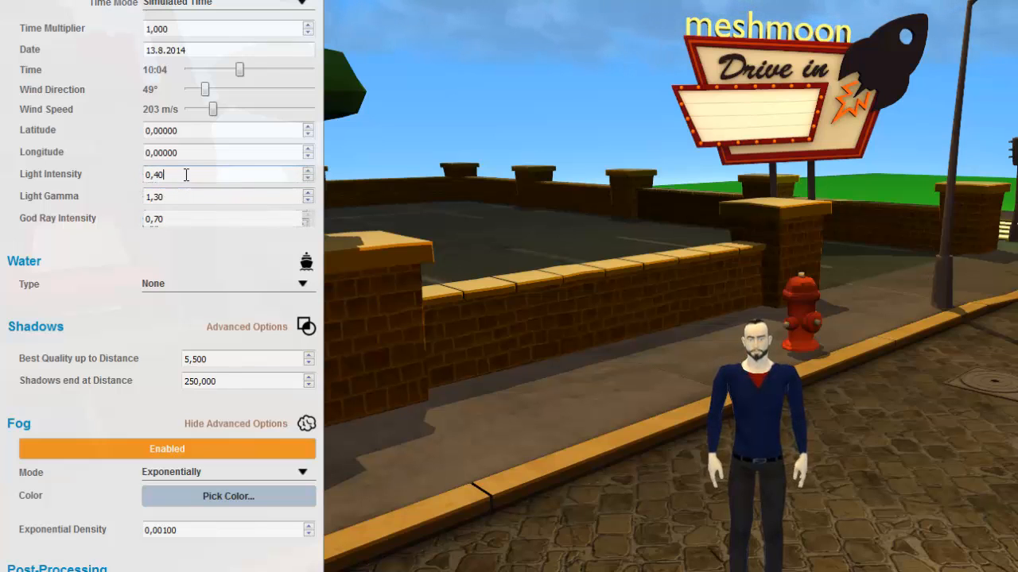
click(309, 179)
click(308, 180)
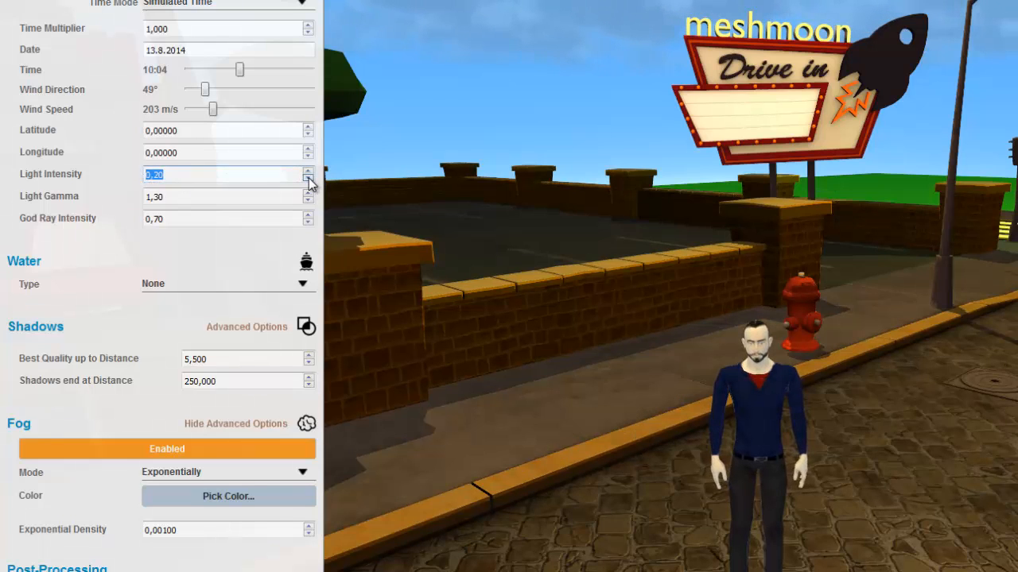
scroll(309, 178, up, 3)
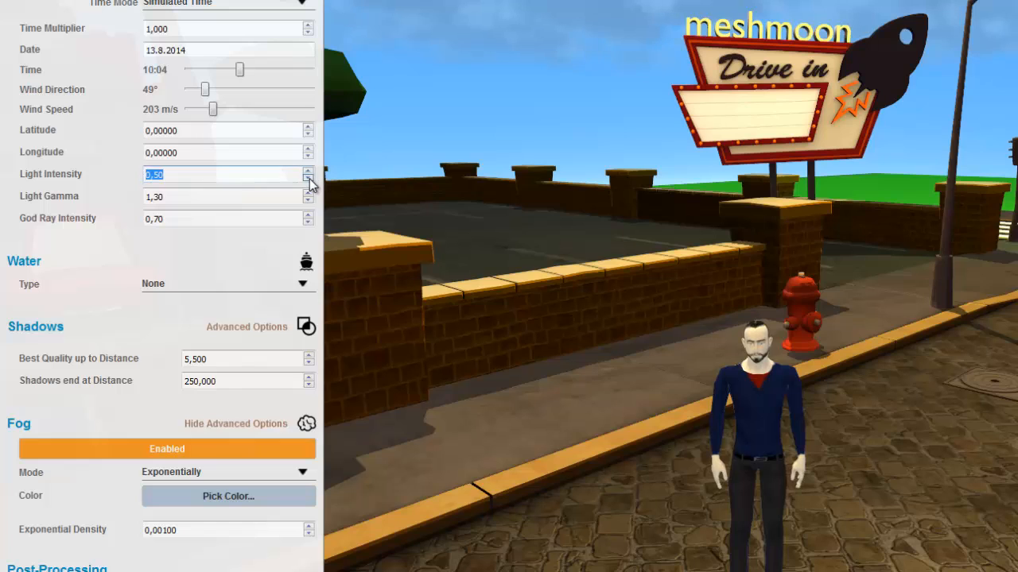
scroll(310, 181, down, 2)
scroll(308, 179, up, 1)
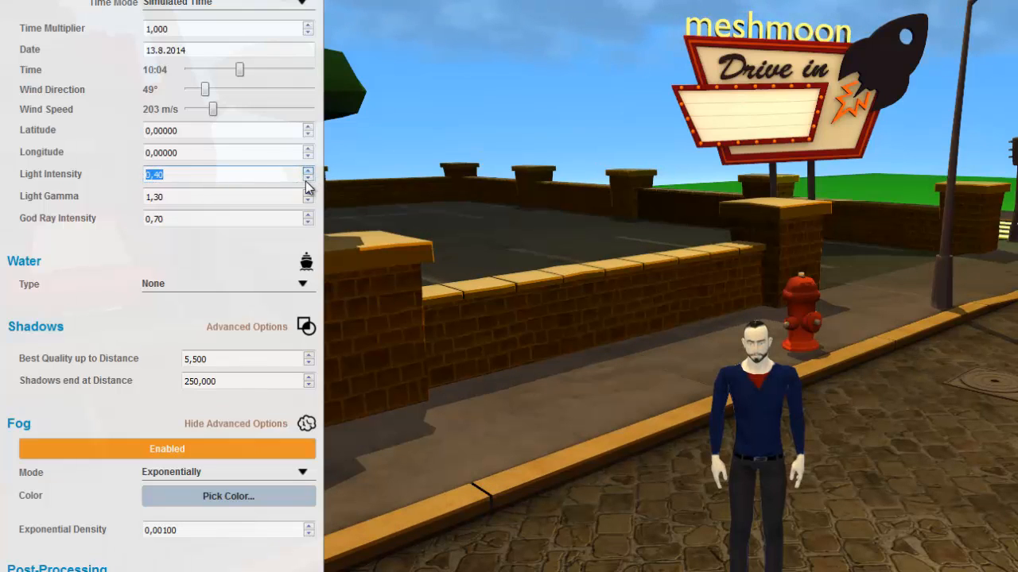
Step: Try a sky light gamma of 1,20 and return it to 1,30
scroll(310, 204, down, 1)
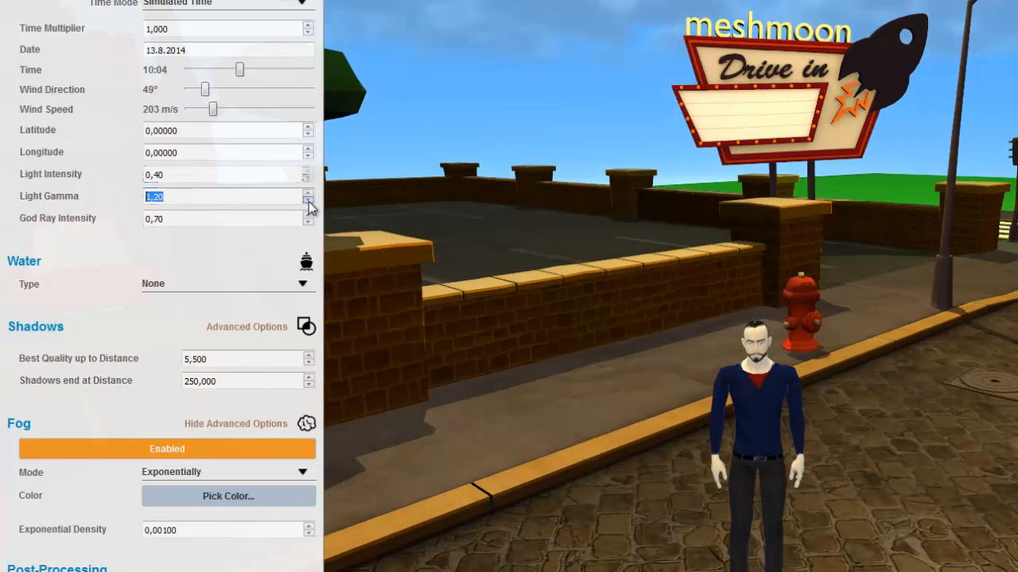
scroll(308, 199, up, 1)
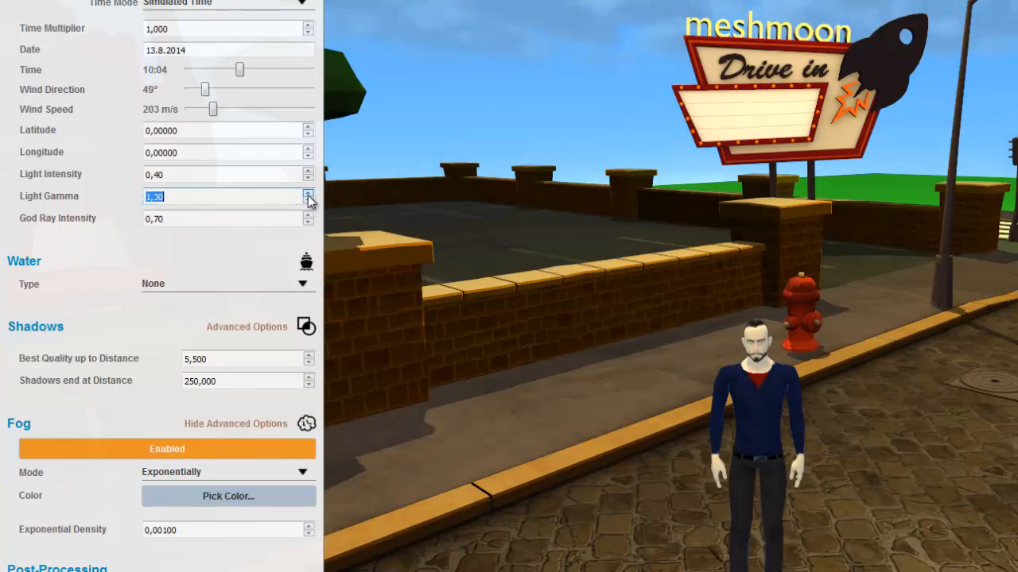
click(342, 225)
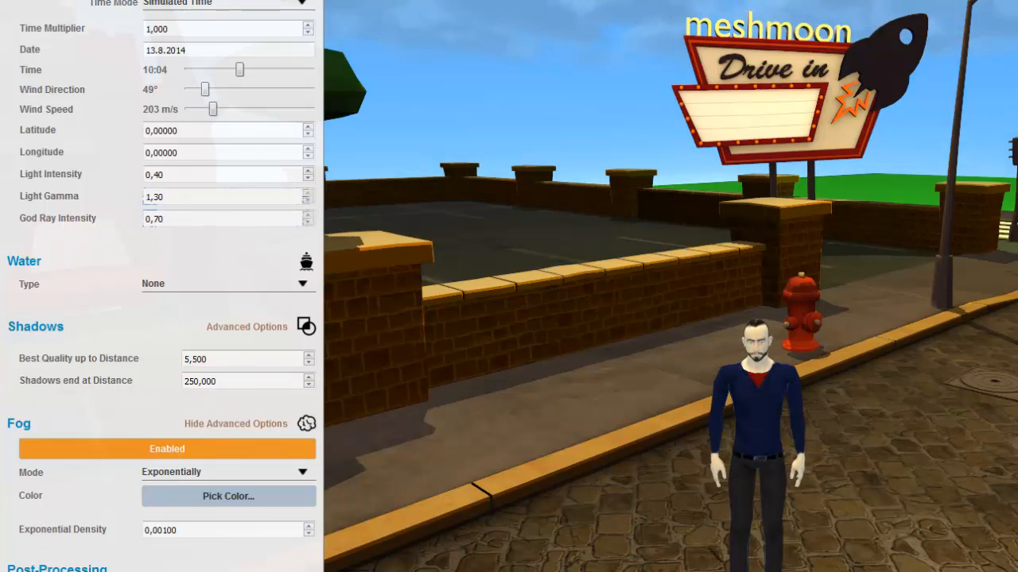
key(Escape)
Step: Add a new light to the scene and select it in the list of other lights
mouse_move(963, 211)
right_down()
mouse_move(965, 200)
mouse_move(1006, 203)
mouse_move(964, 205)
right_up()
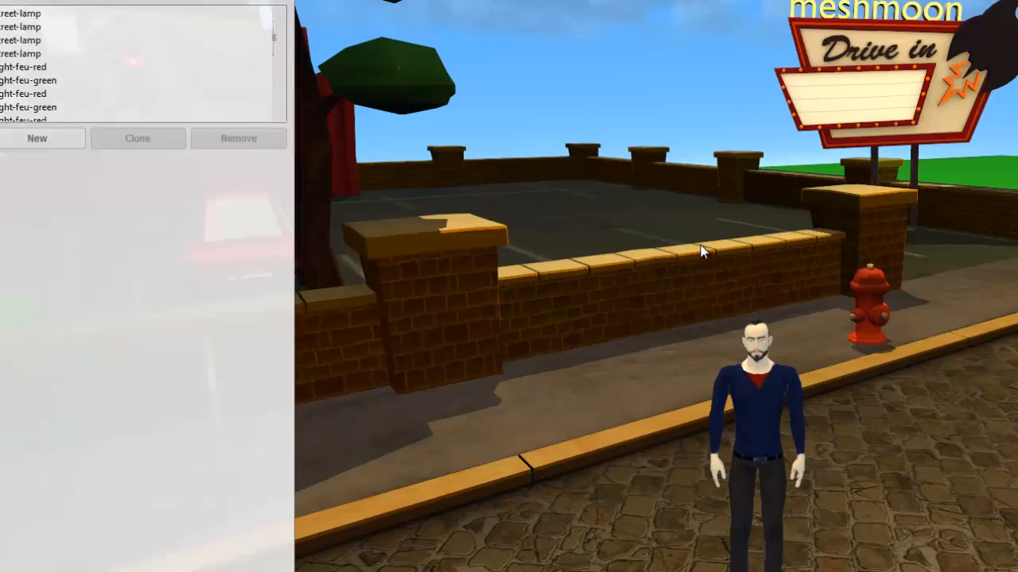
right_drag(705, 250, 749, 206)
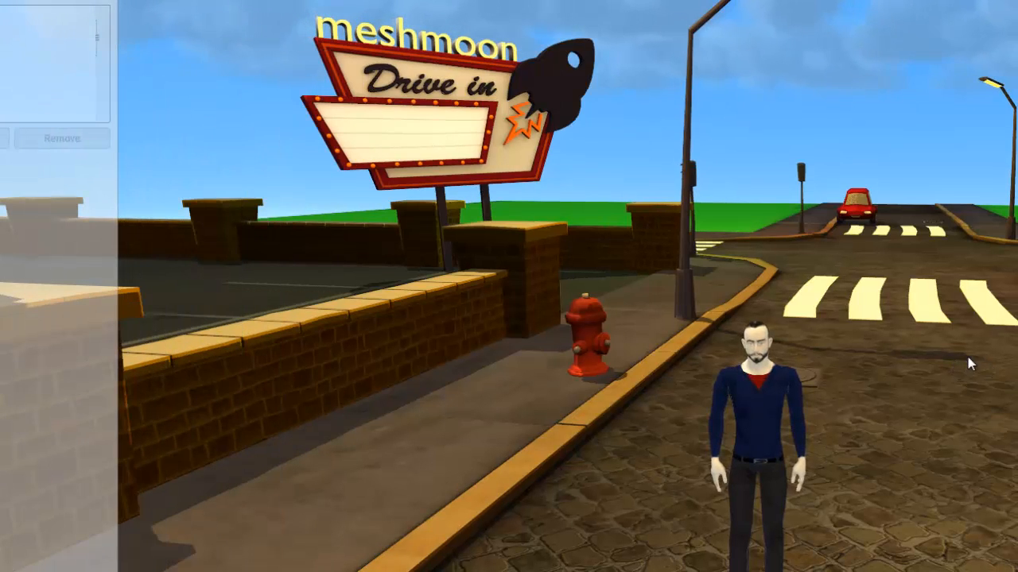
right_drag(874, 247, 772, 294)
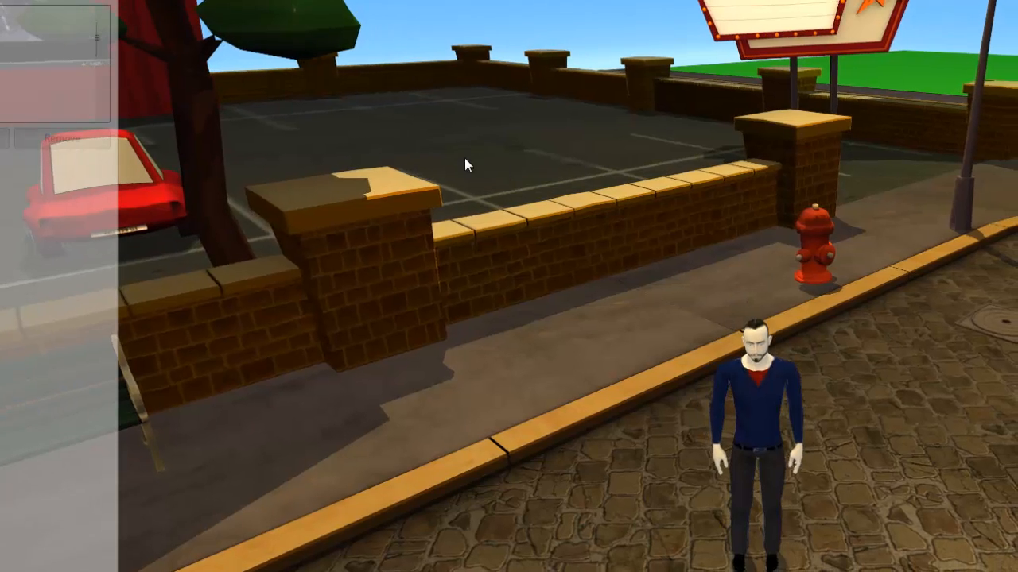
scroll(65, 86, down, 3)
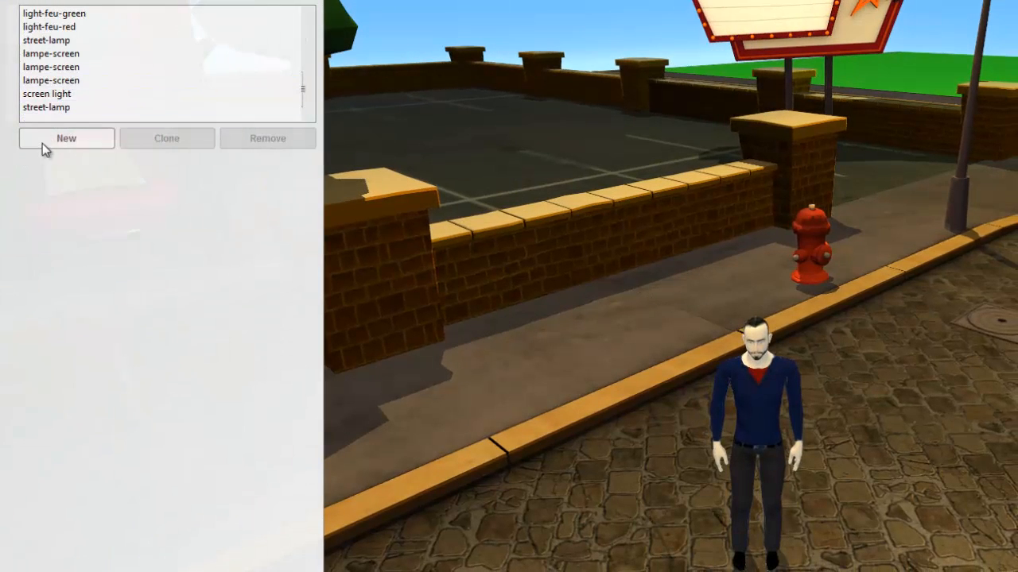
click(65, 140)
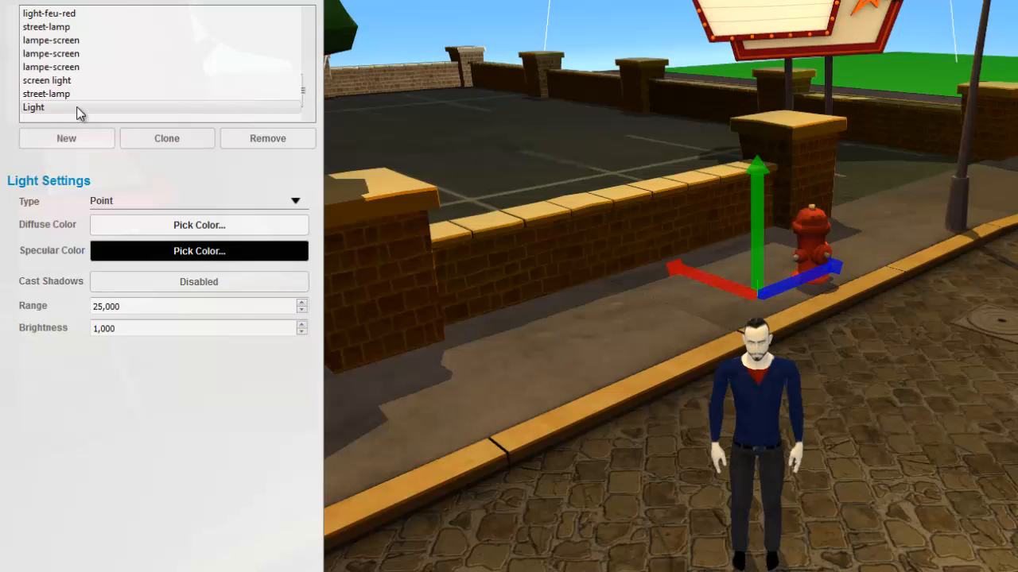
click(29, 109)
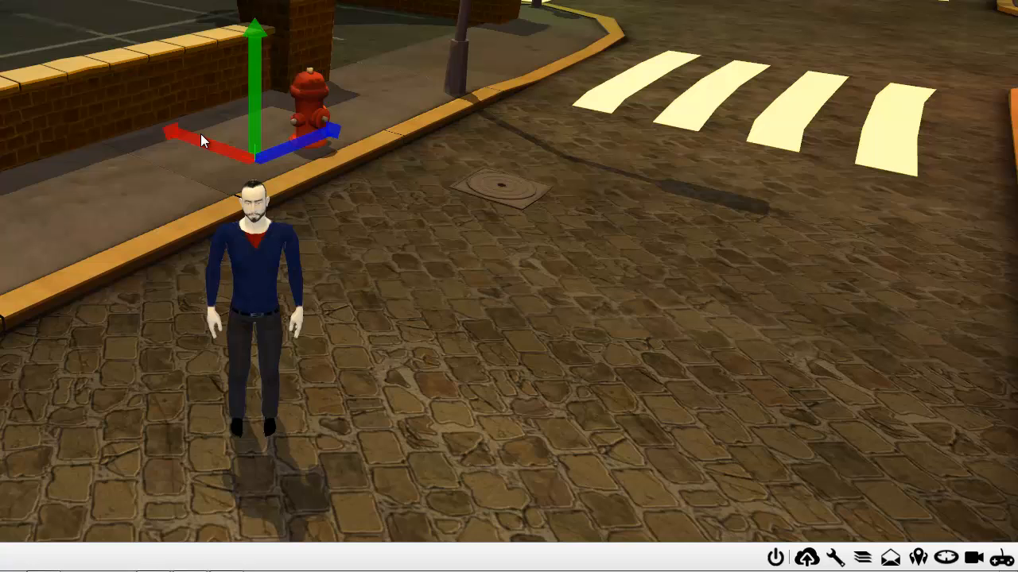
Step: Move the new light off the sidewalk and up above the street, near the lamp post and manhole cover
drag(200, 135, 220, 157)
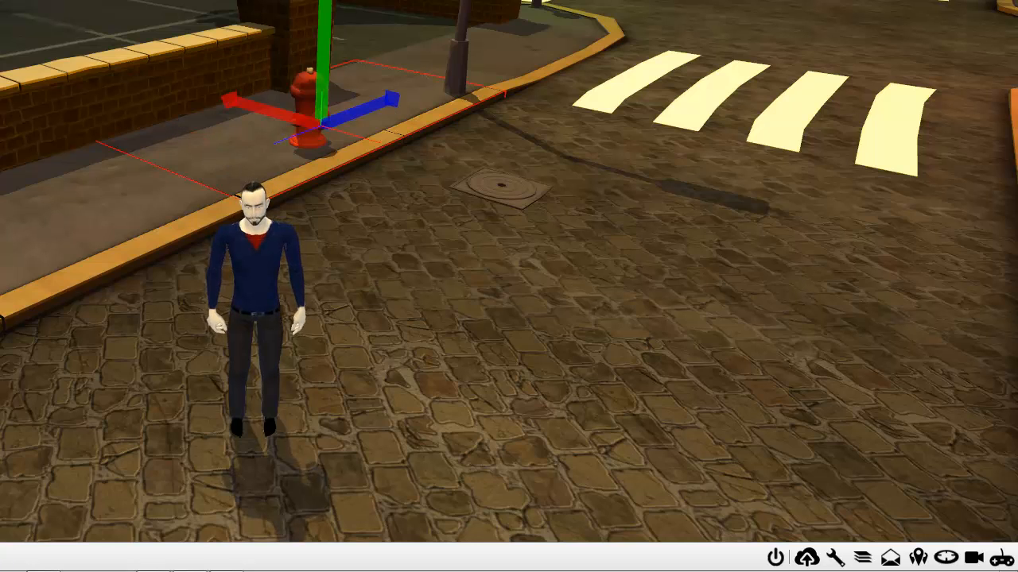
key(ctrl+z)
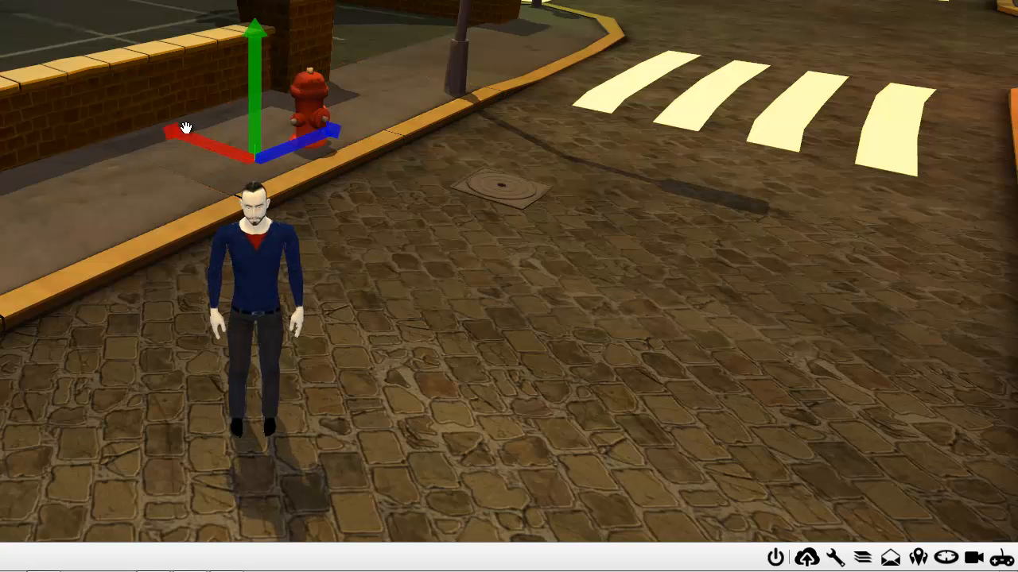
drag(203, 146, 393, 290)
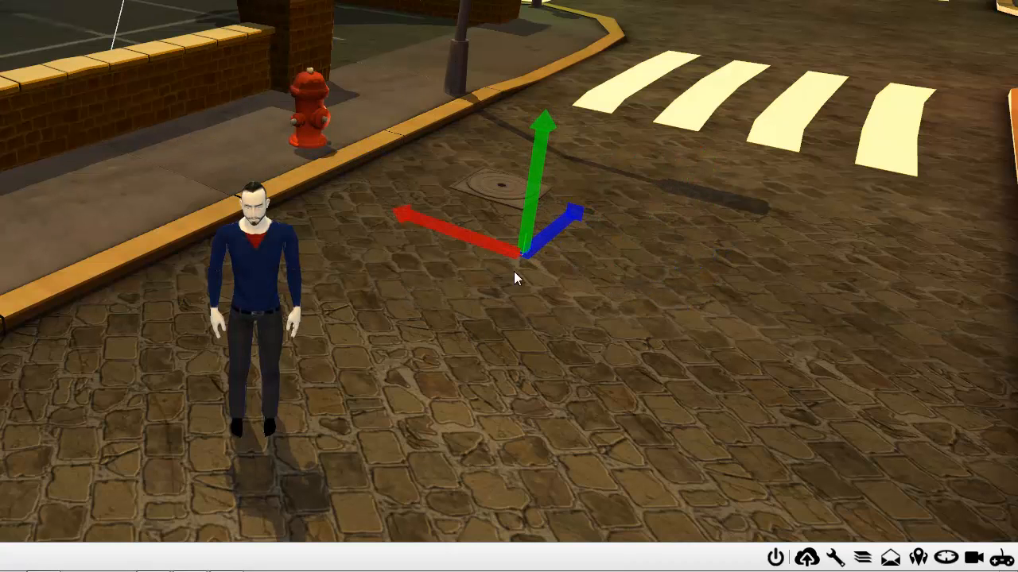
drag(534, 201, 565, 0)
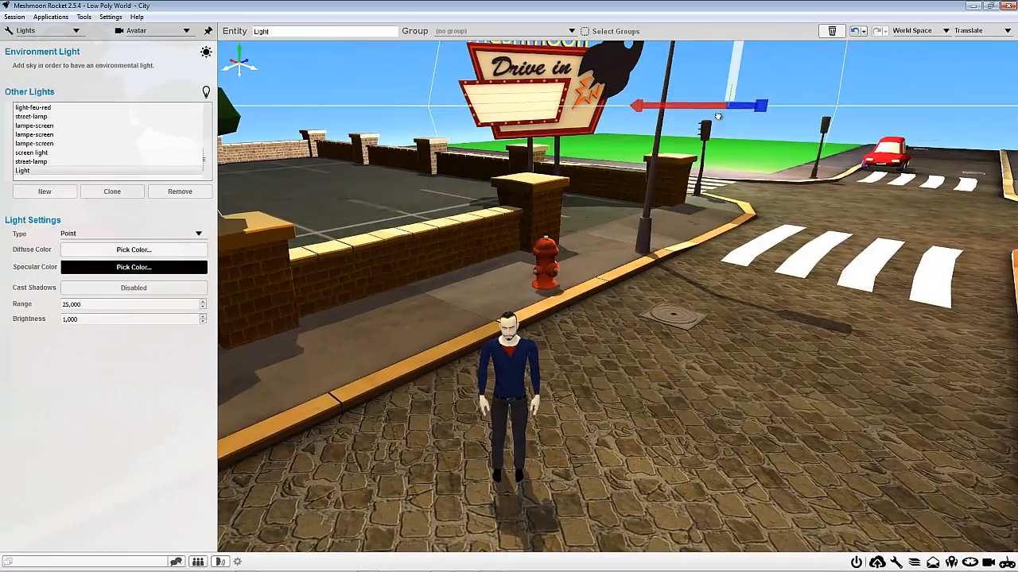
drag(718, 117, 558, 280)
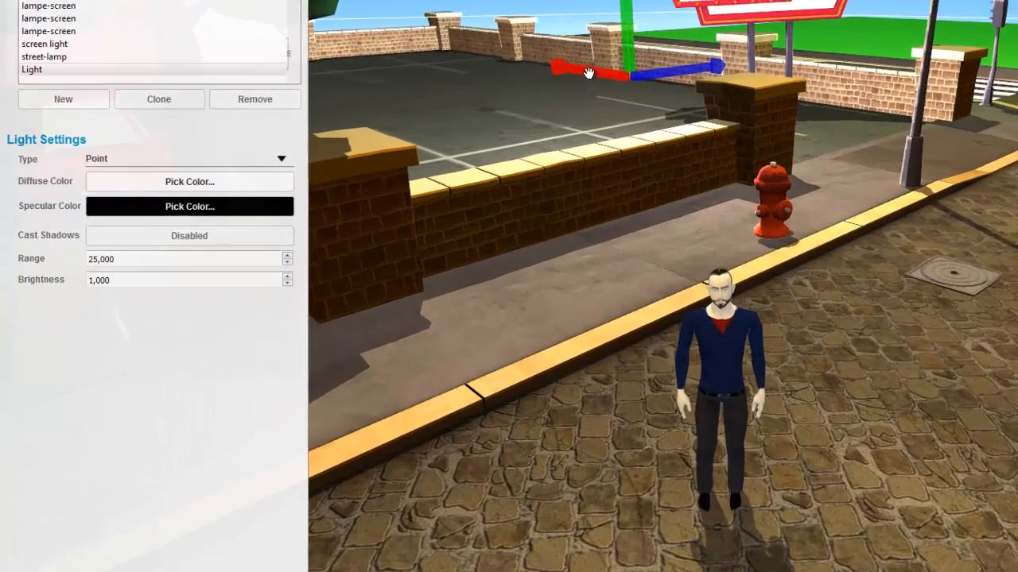
drag(589, 73, 926, 238)
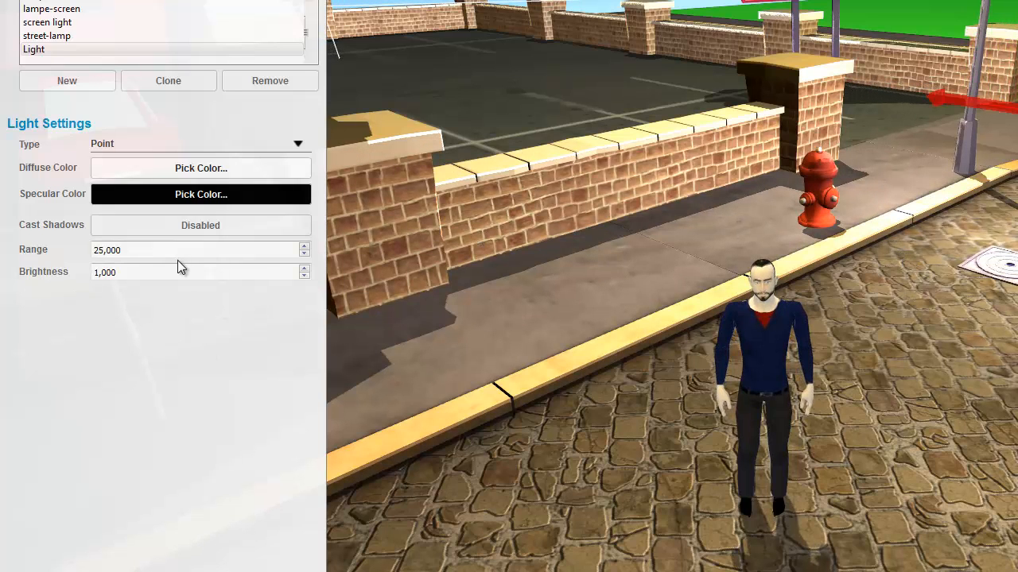
Step: Keep the light as a Point type and set its diffuse color to pure red (255, 0, 0)
click(104, 148)
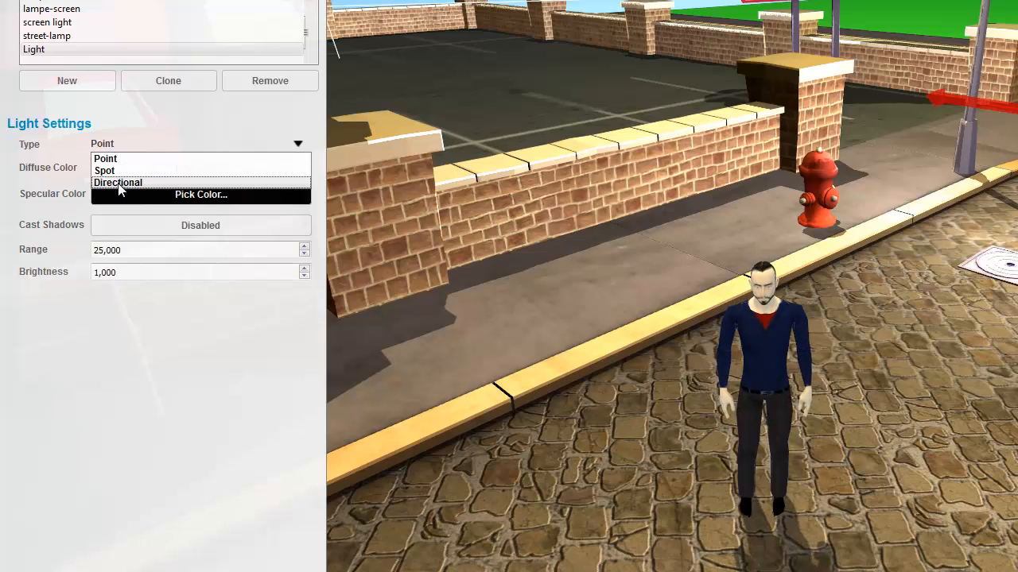
click(40, 164)
click(99, 168)
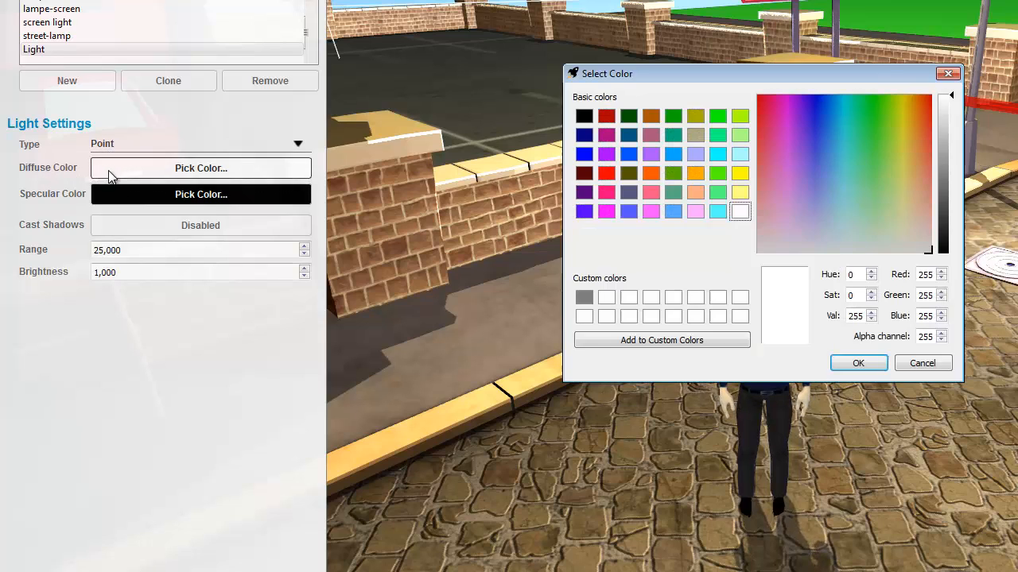
click(607, 172)
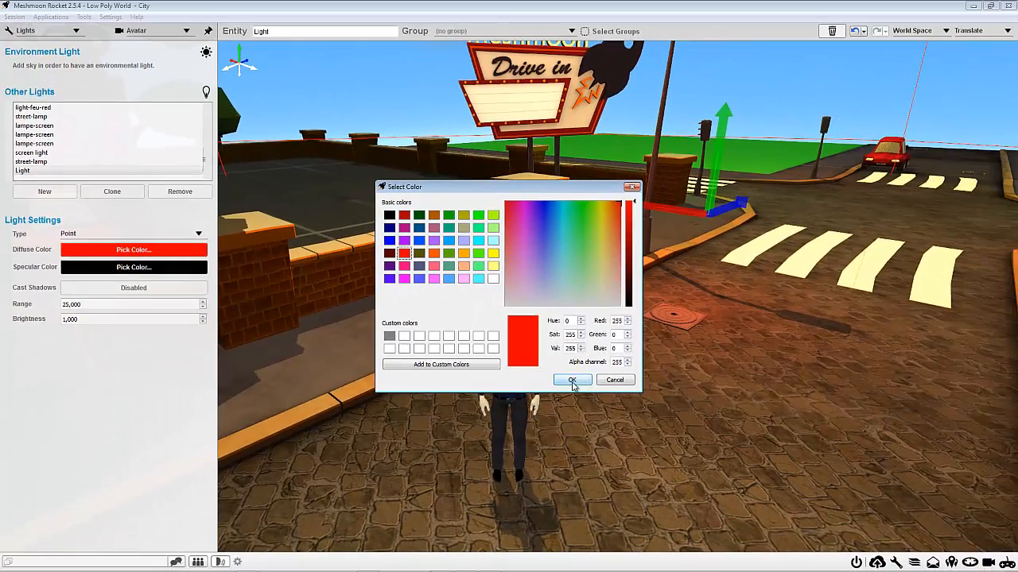
click(571, 380)
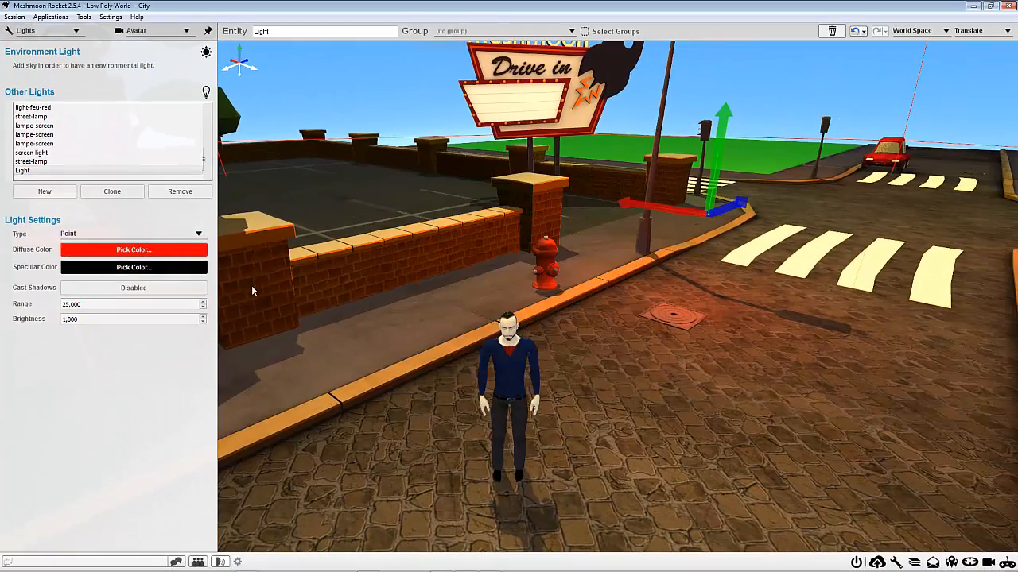
Step: Set the light's specular color to pure blue (0, 0, 255)
click(92, 252)
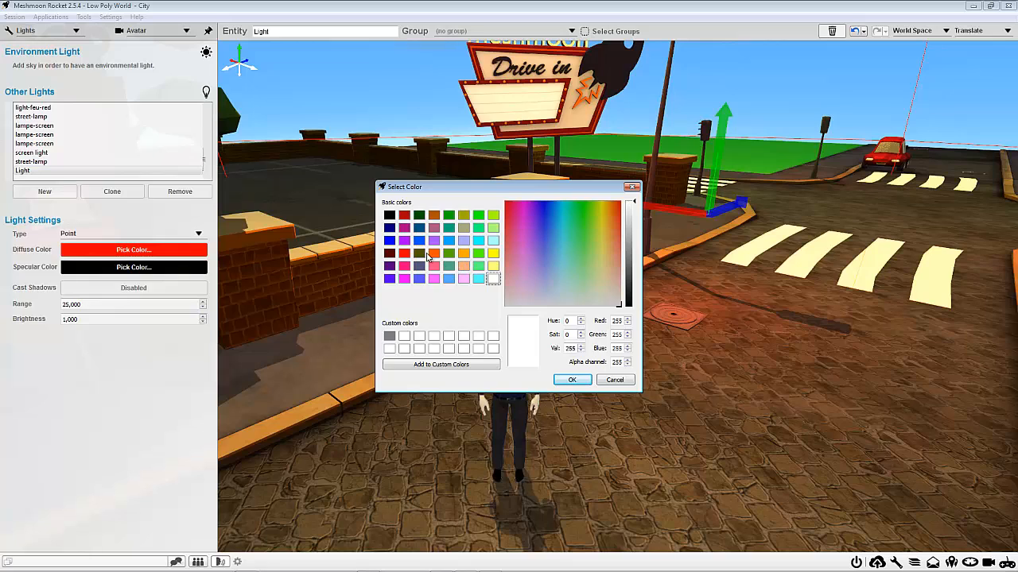
click(389, 241)
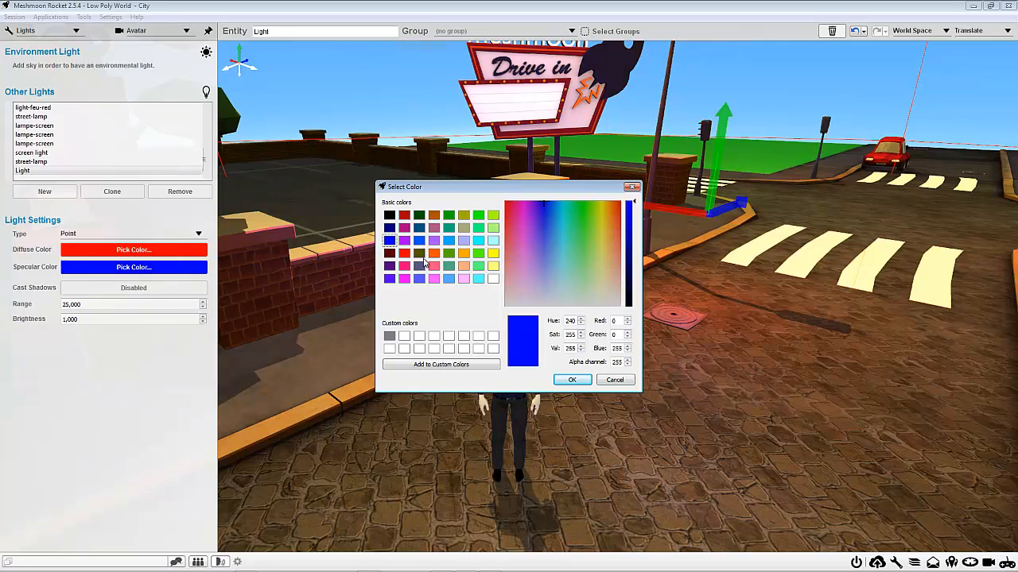
click(572, 380)
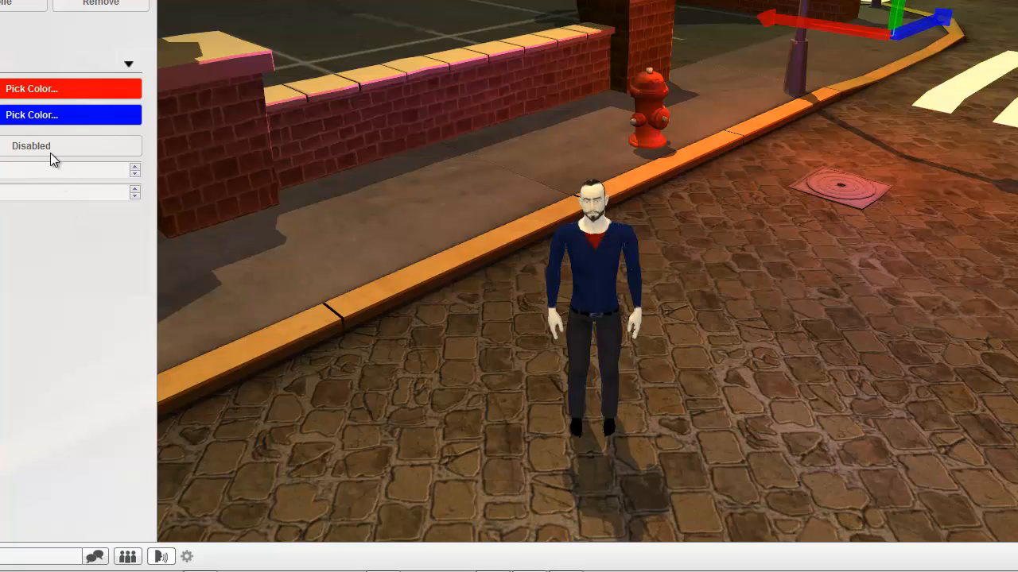
Step: Enable shadow casting for the light and reduce its range to 6,000
click(50, 152)
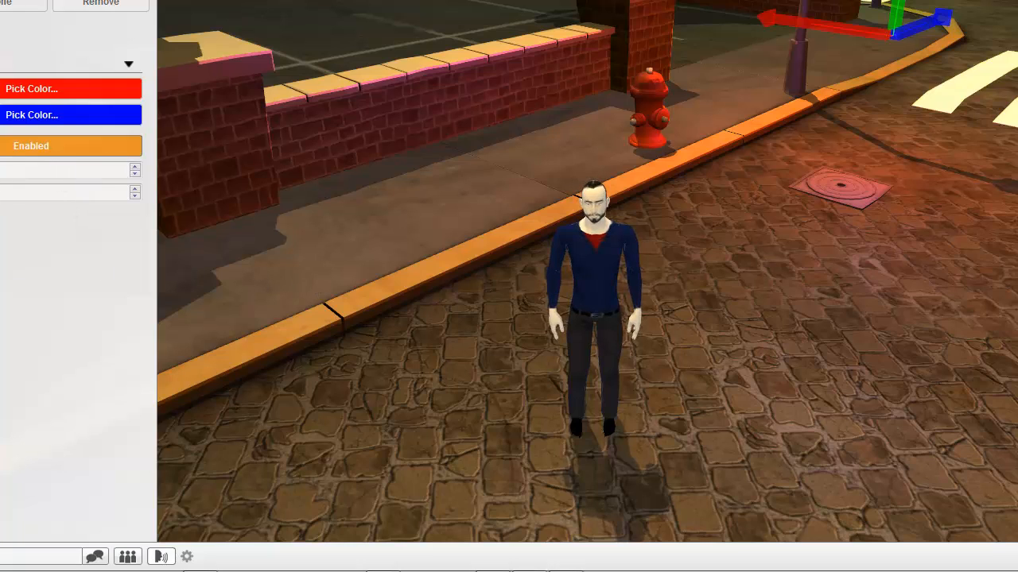
click(130, 175)
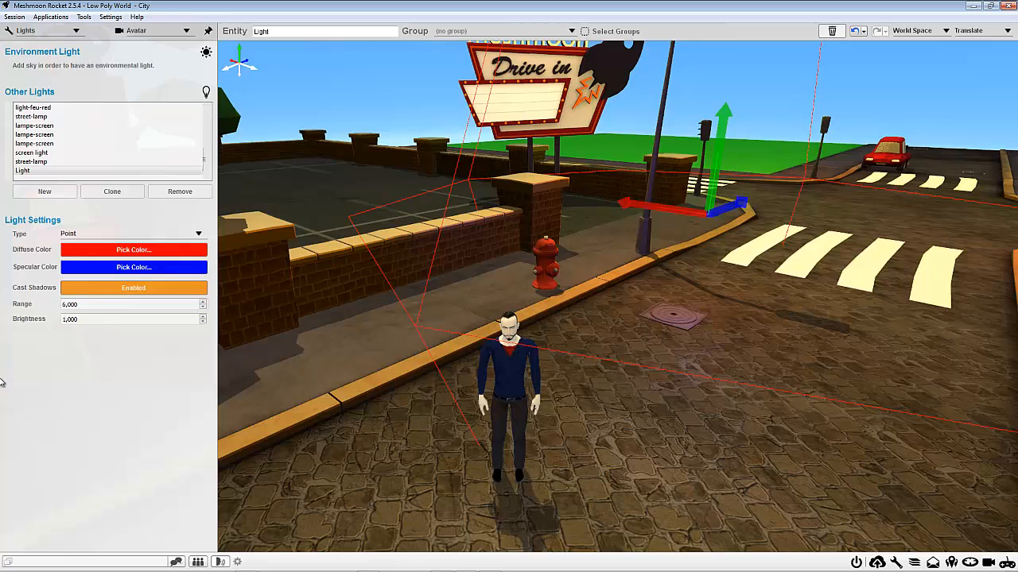
Step: Try different range values on the new red light, including a negative one, and end with the range at 25,000
click(204, 308)
click(203, 308)
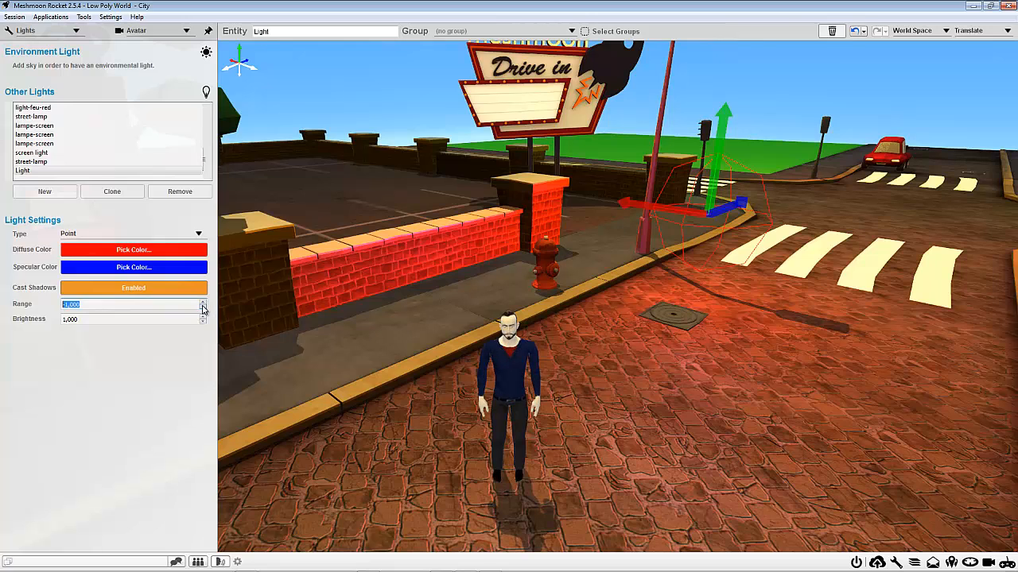
click(203, 301)
click(204, 301)
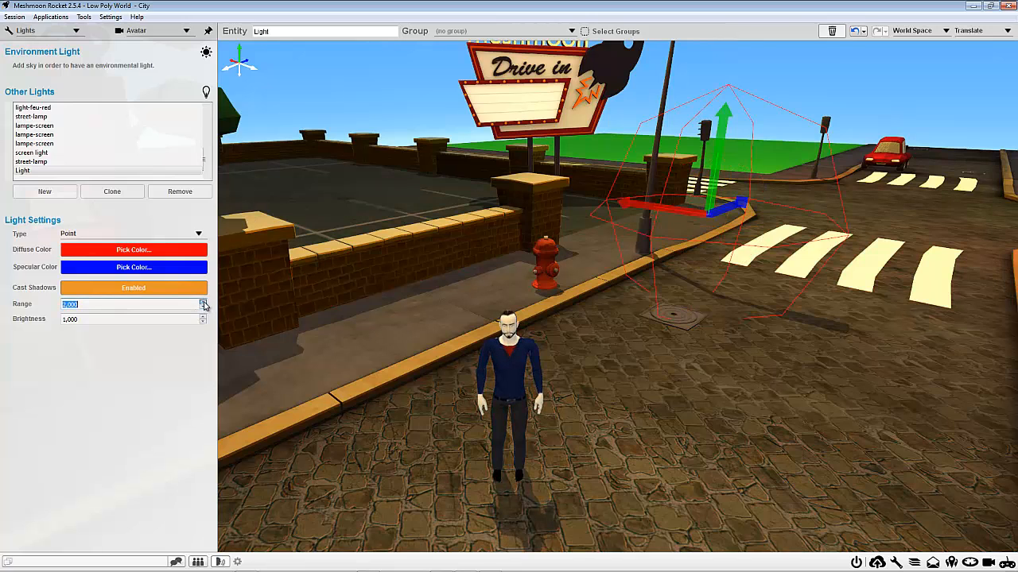
click(204, 302)
click(203, 301)
click(204, 302)
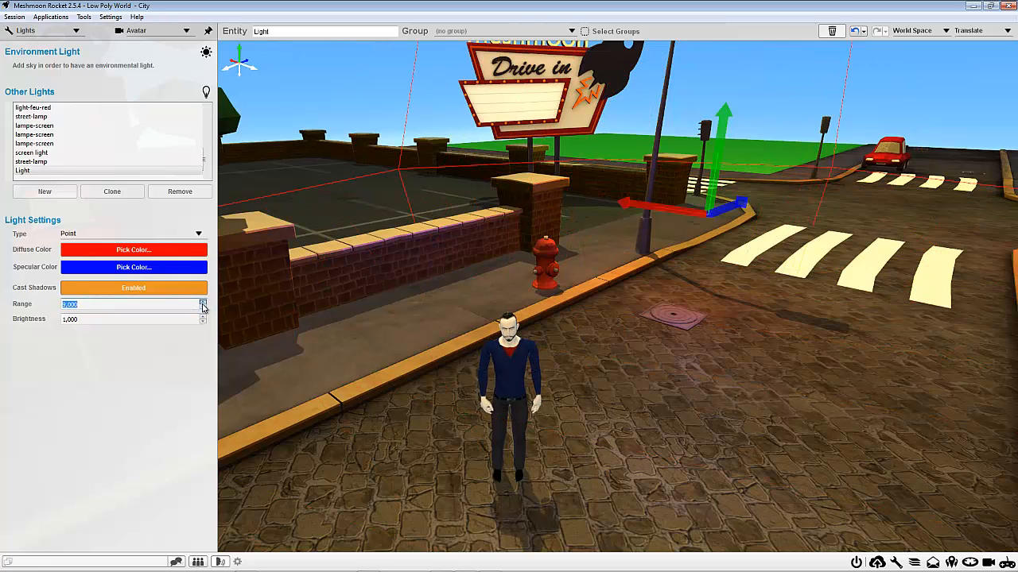
click(203, 303)
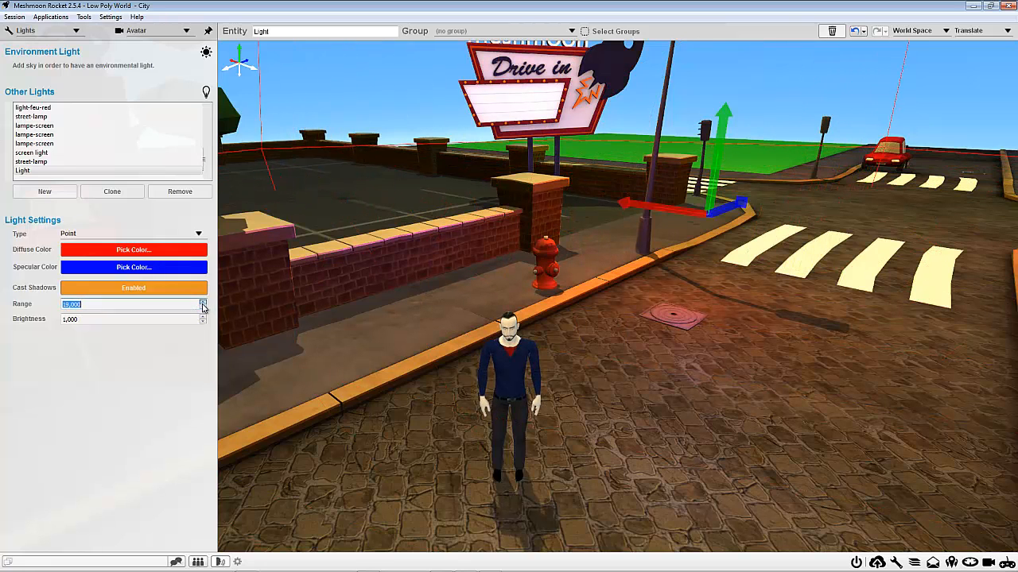
click(203, 303)
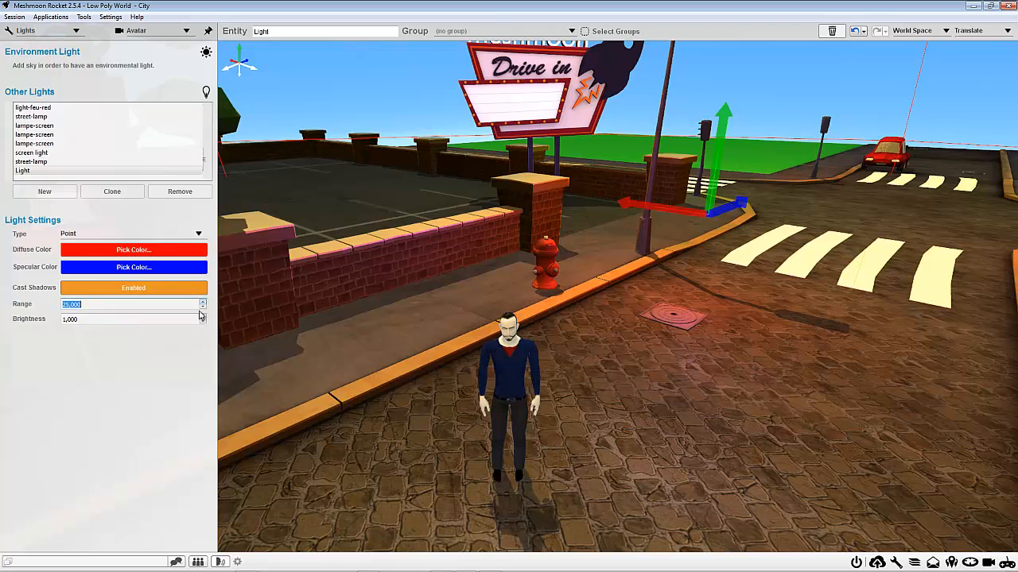
Step: Test the light's brightness by lowering it to zero or below and raising it to 3,750
click(203, 323)
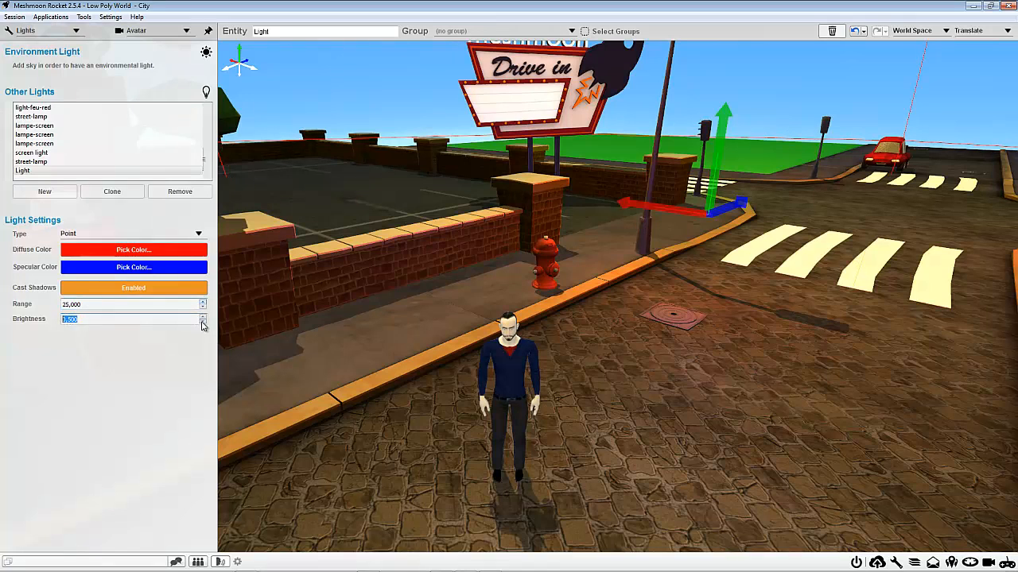
click(203, 323)
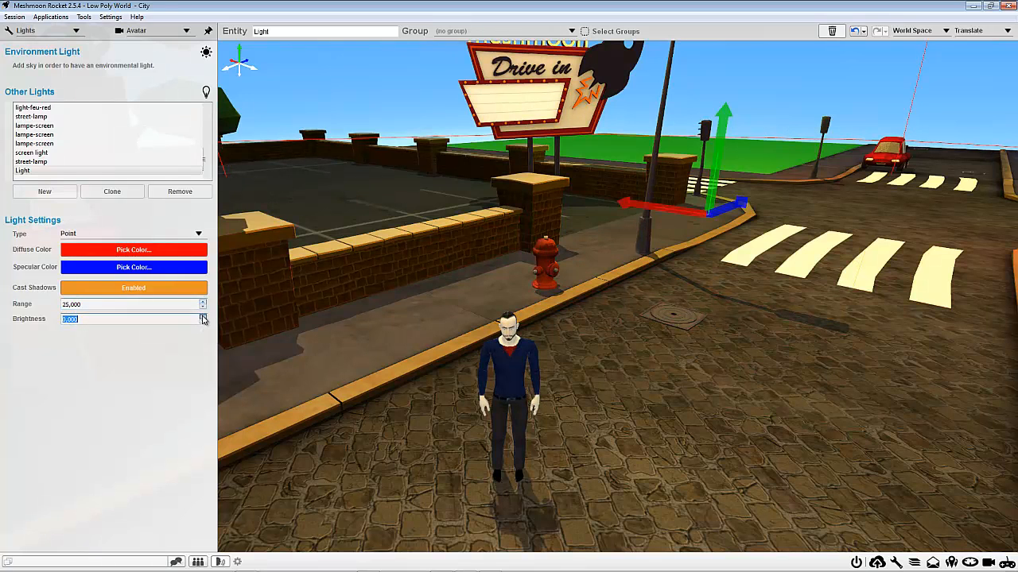
click(202, 316)
click(203, 316)
click(203, 317)
click(202, 317)
click(203, 316)
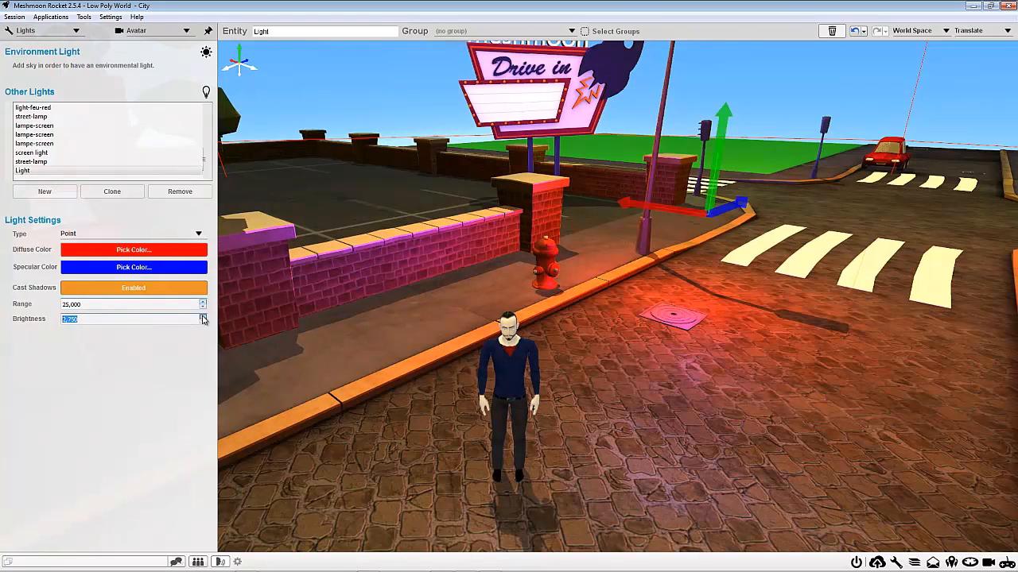
click(203, 317)
click(203, 317)
click(202, 317)
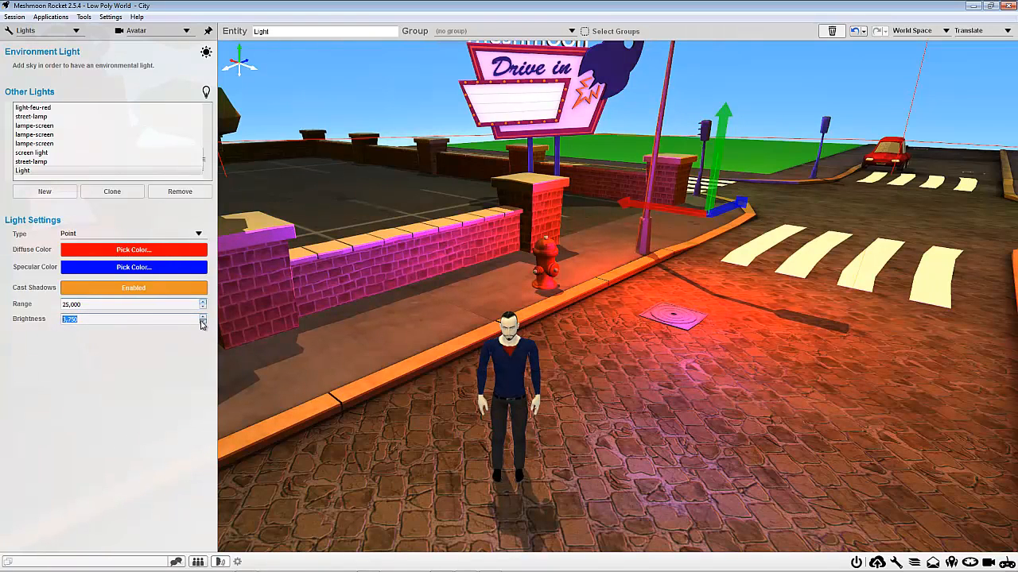
Step: Bring the light's brightness back down to 1,000
click(203, 322)
click(203, 322)
click(203, 322)
click(203, 322)
click(203, 322)
click(202, 322)
click(203, 322)
click(203, 322)
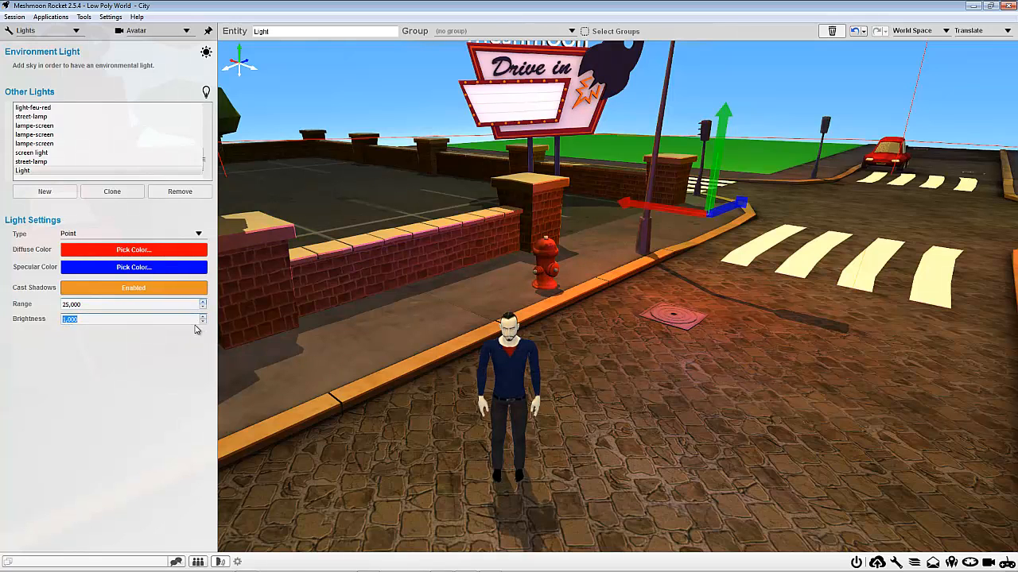
Step: Move the light to the curb near the fire hydrant, and clone it with the copy placed over the street before the crosswalk
right_drag(244, 242, 624, 189)
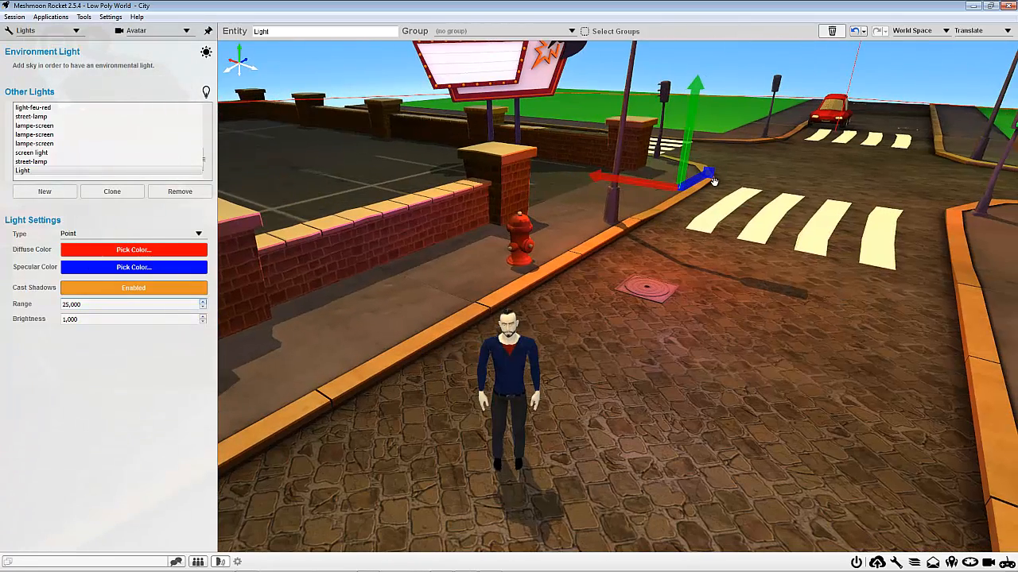
drag(706, 184, 632, 222)
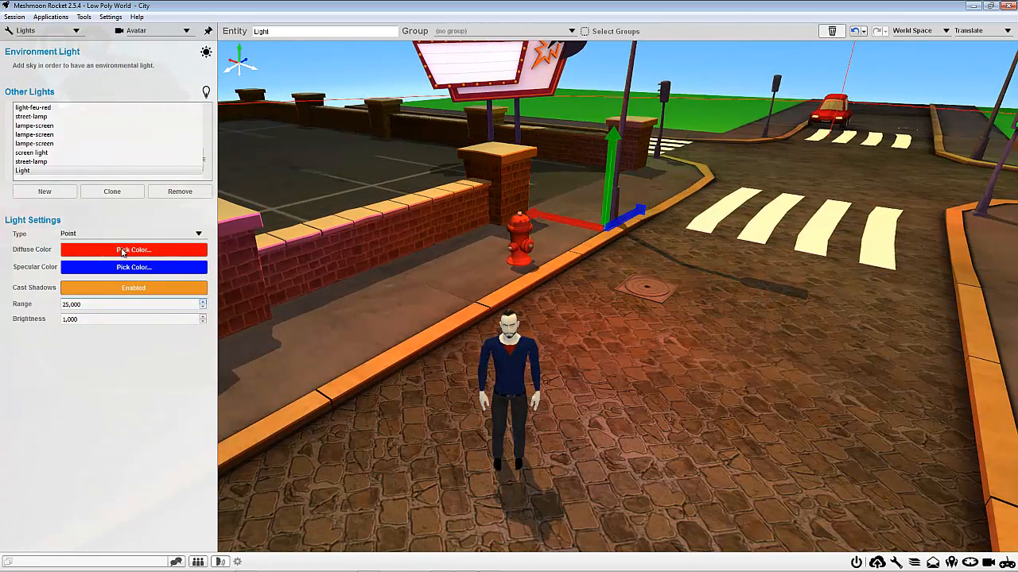
click(102, 198)
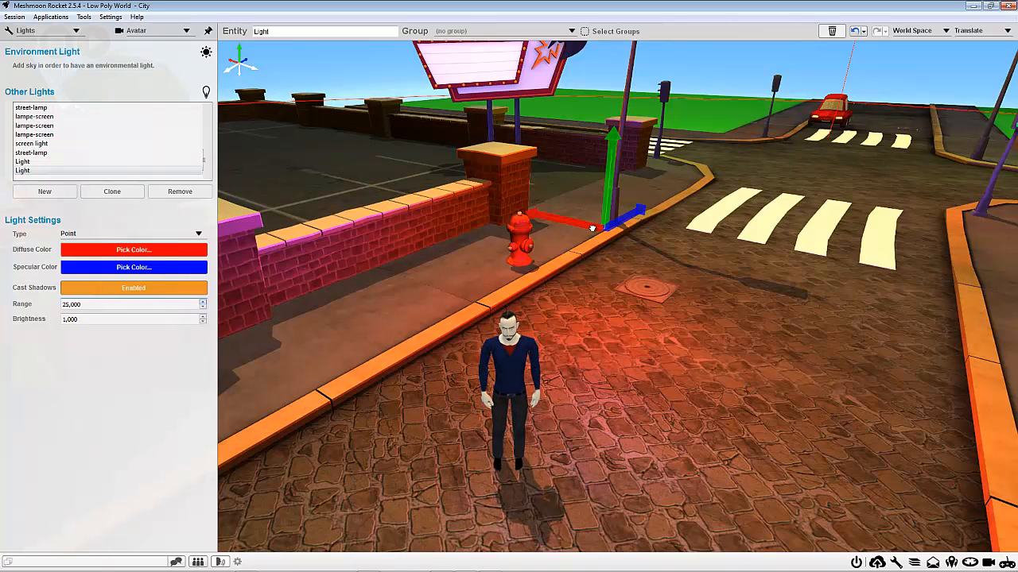
drag(592, 229, 819, 295)
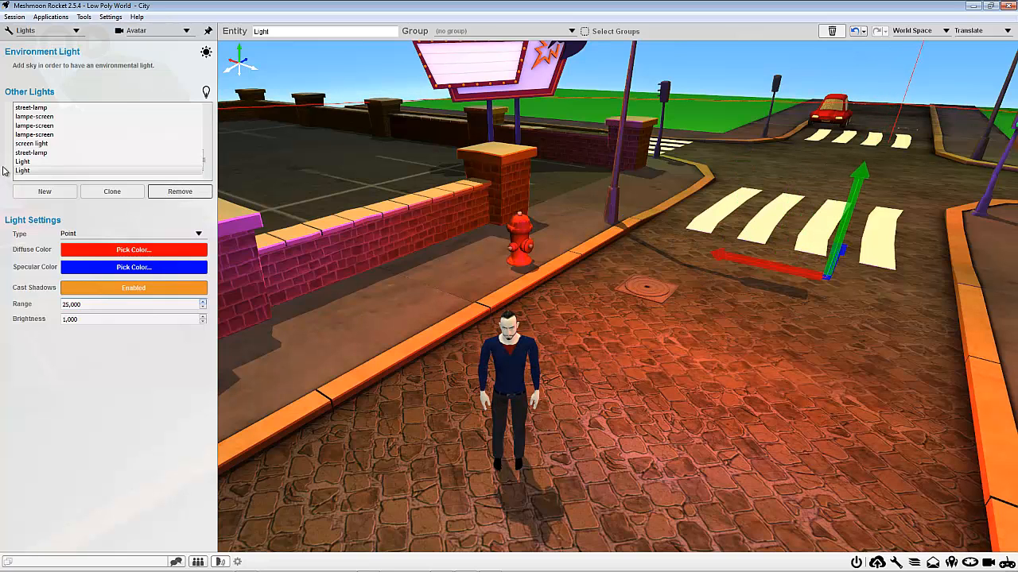
Step: Remove both the cloned light and the original red point light from the scene
click(176, 193)
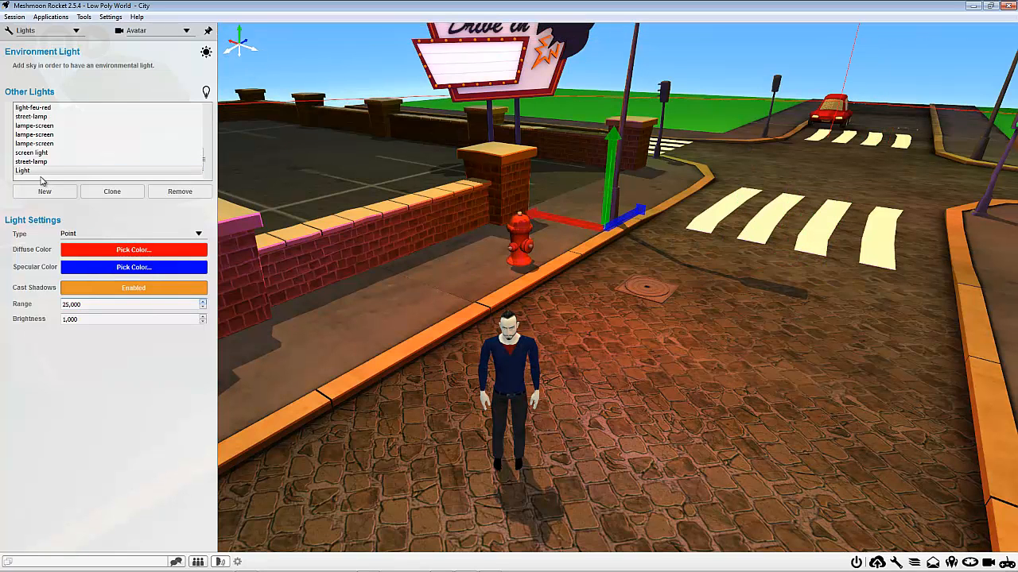
click(197, 197)
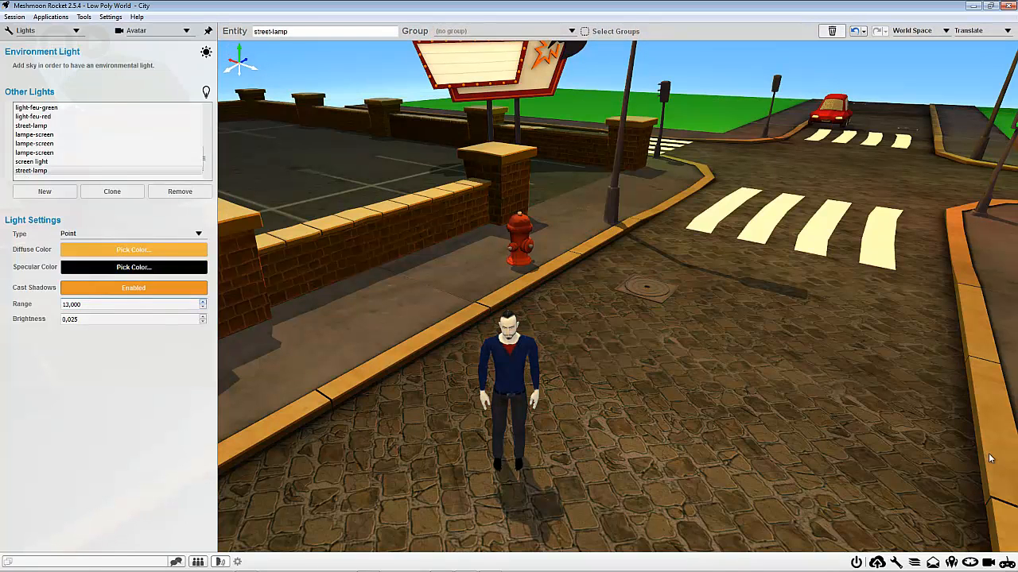